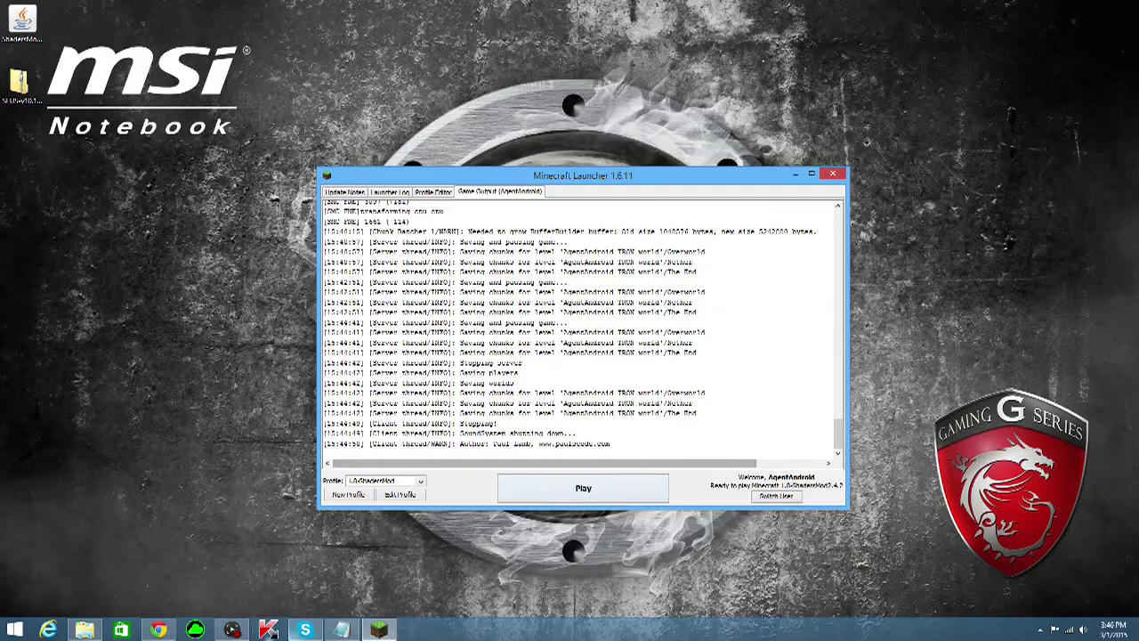
Step: Switch to Chrome and look through the Shaders Mod forum post for its Minecraft versions, shaderpacks, graphics driver notes and troubleshooting
{"action": "left_click", "coordinate": [158, 630]}
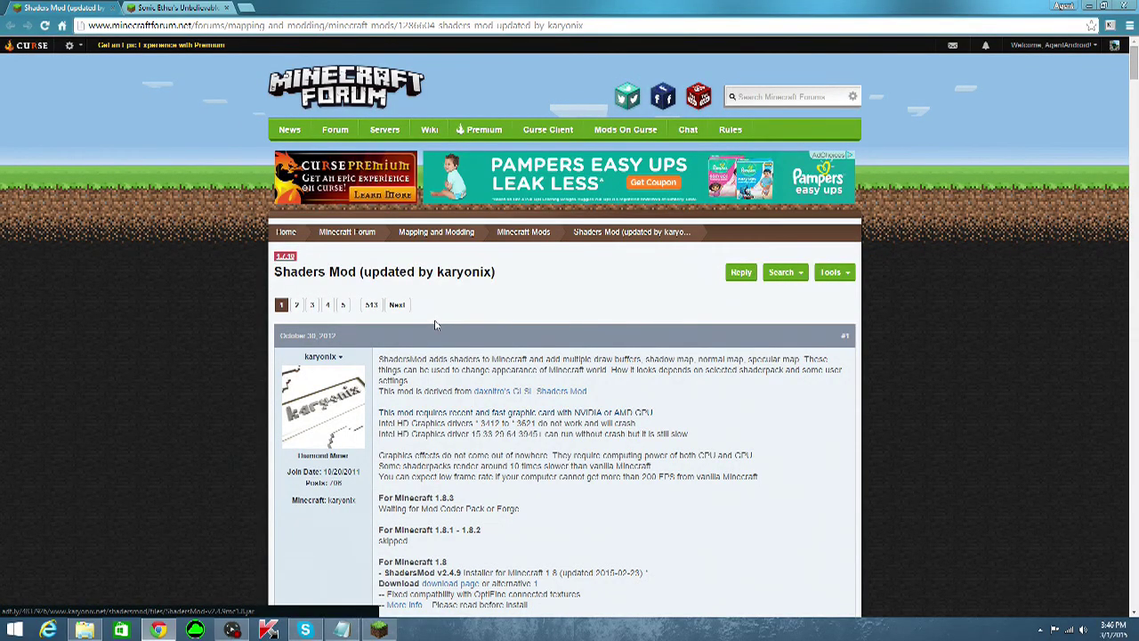
{"action": "scroll", "coordinate": [435, 324], "scroll_direction": "down", "scroll_amount": 5}
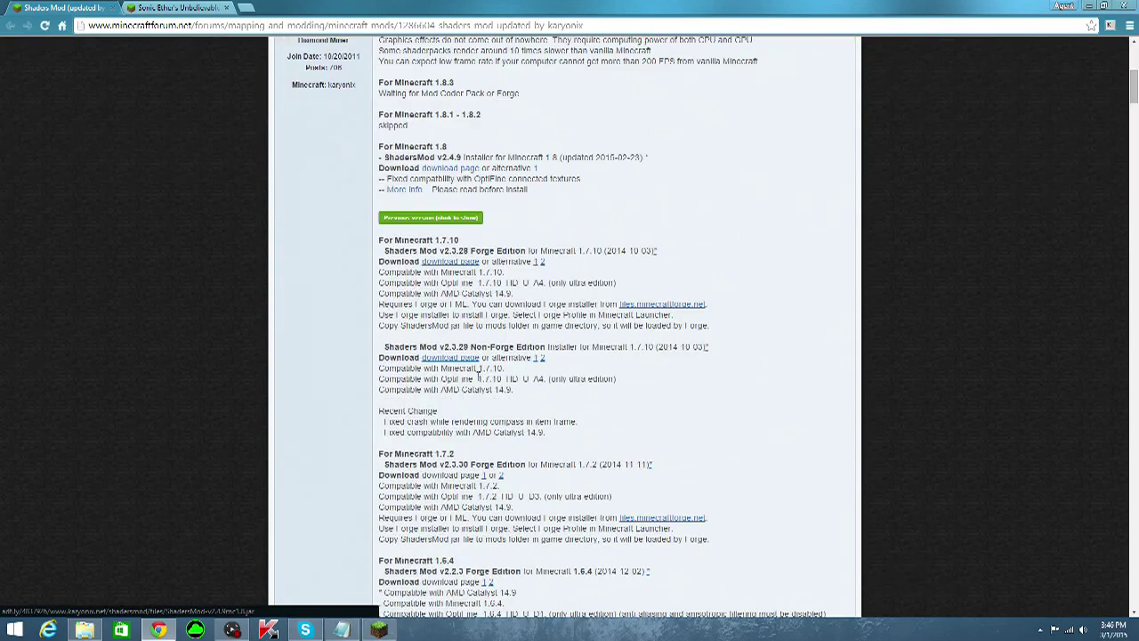
{"action": "scroll", "coordinate": [478, 374], "scroll_direction": "down", "scroll_amount": 13}
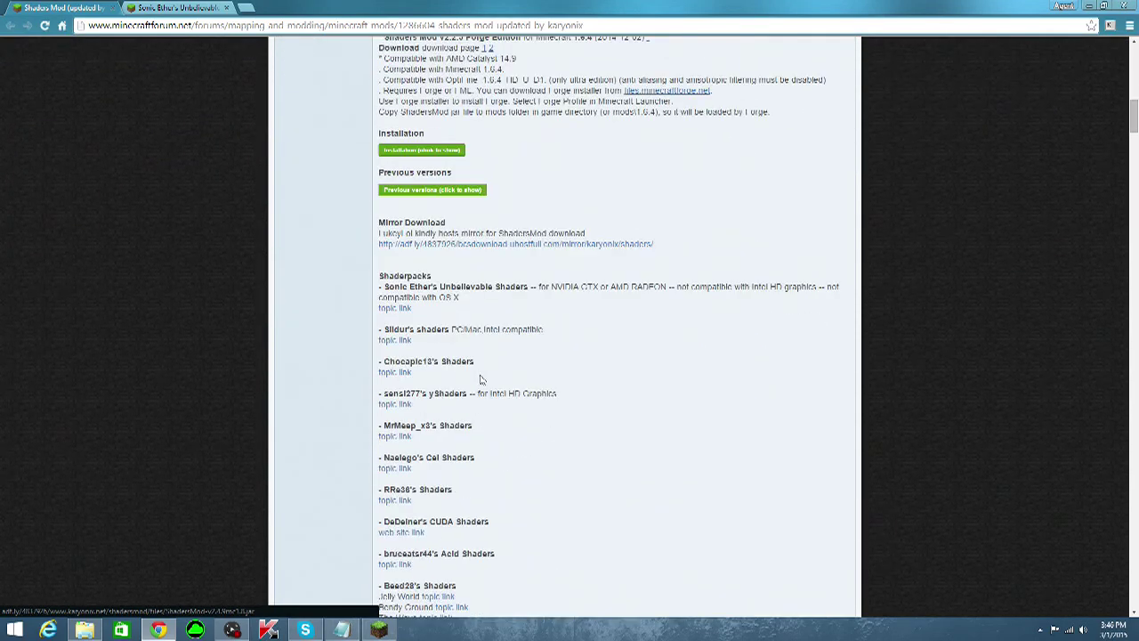
{"action": "scroll", "coordinate": [480, 382], "scroll_direction": "down", "scroll_amount": 10}
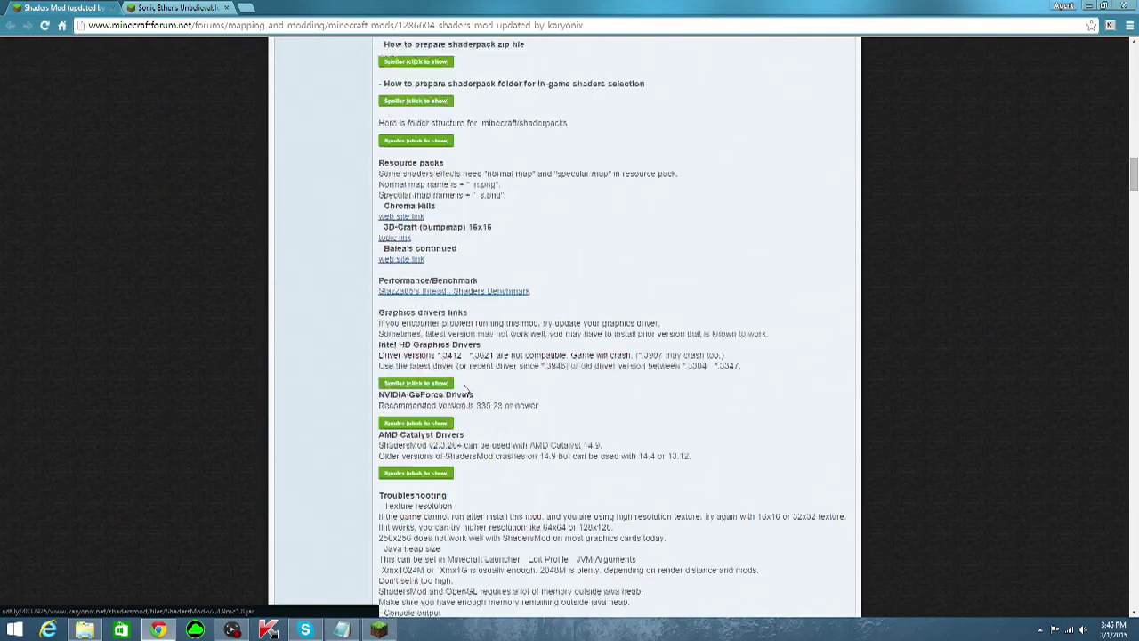
{"action": "scroll", "coordinate": [462, 389], "scroll_direction": "down", "scroll_amount": 4}
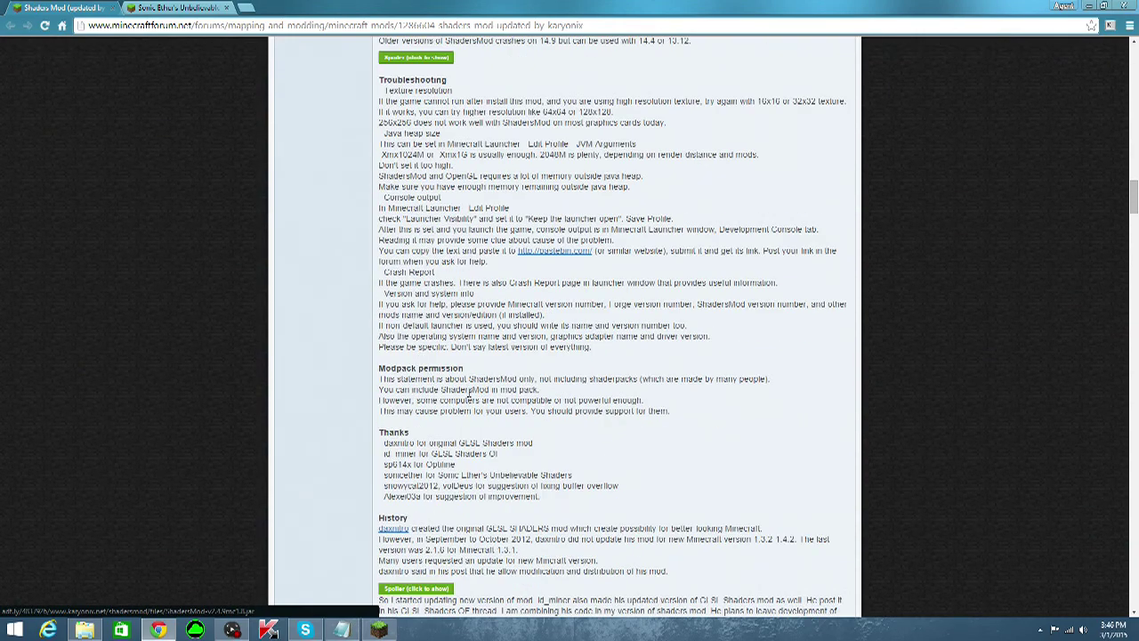
{"action": "scroll", "coordinate": [471, 409], "scroll_direction": "down", "scroll_amount": 3}
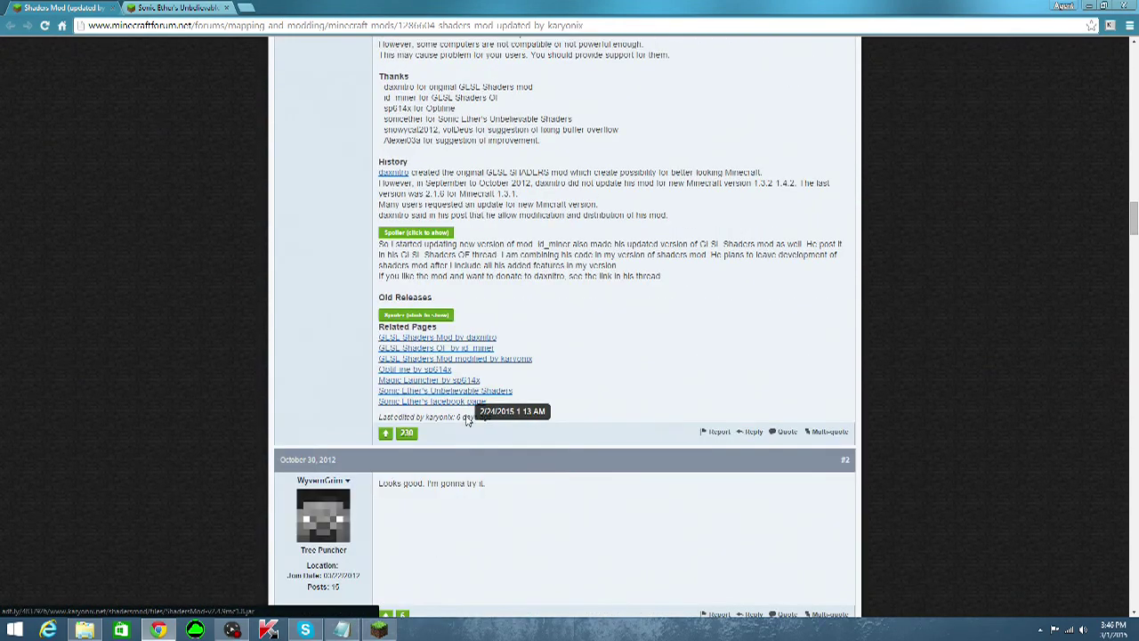
{"action": "scroll", "coordinate": [466, 420], "scroll_direction": "down", "scroll_amount": 1}
{"action": "scroll", "coordinate": [469, 418], "scroll_direction": "up", "scroll_amount": 2}
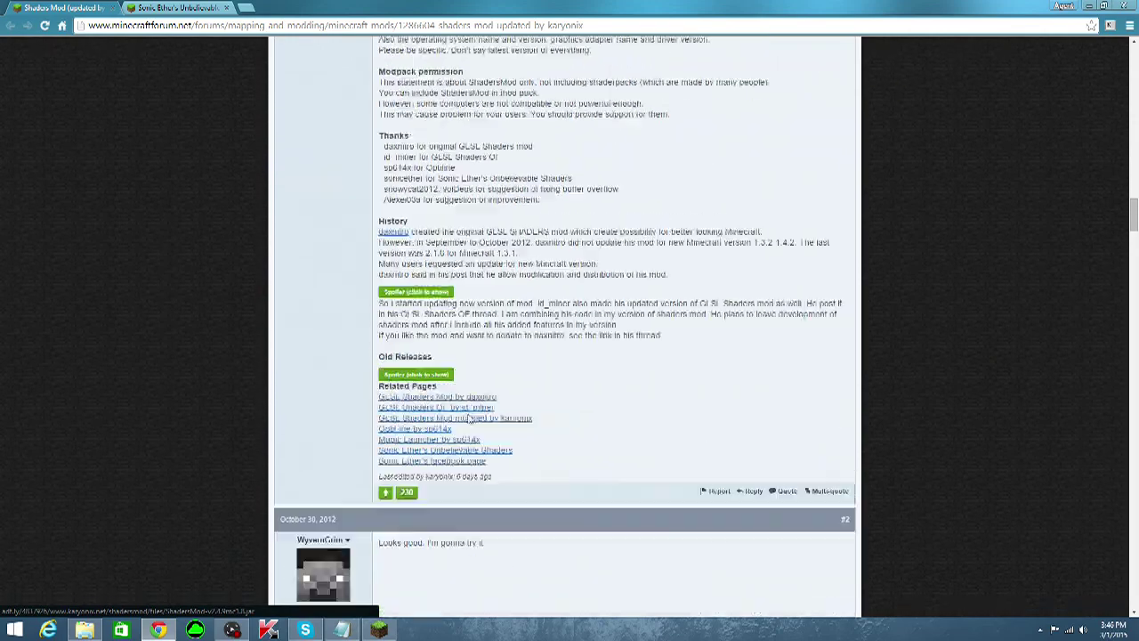
{"action": "scroll", "coordinate": [468, 419], "scroll_direction": "up", "scroll_amount": 10}
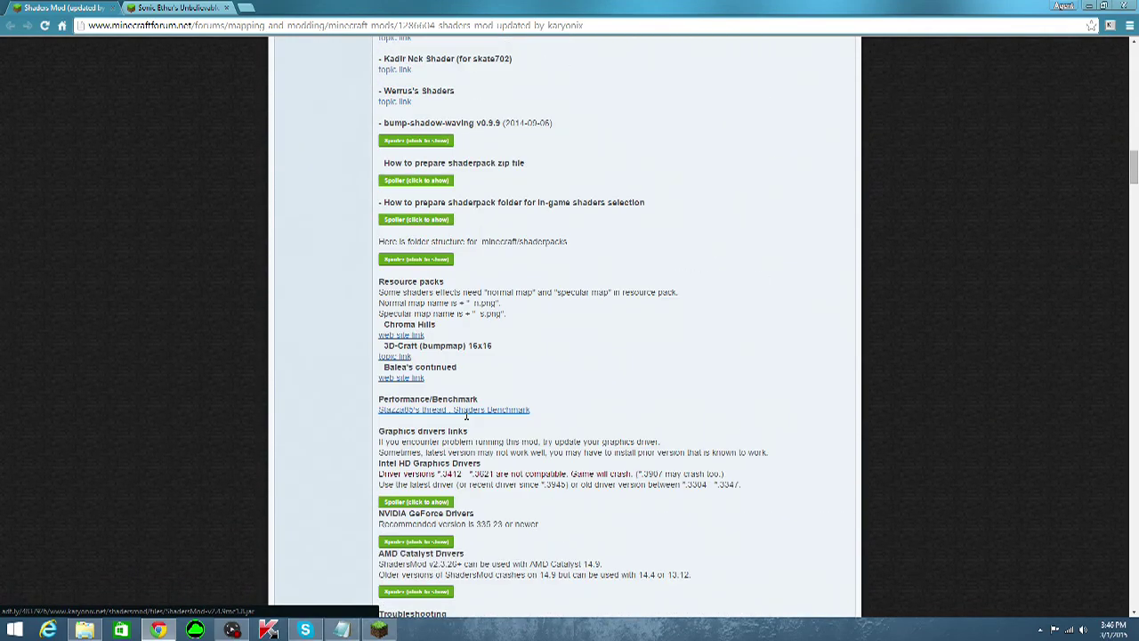
{"action": "scroll", "coordinate": [462, 417], "scroll_direction": "up", "scroll_amount": 5}
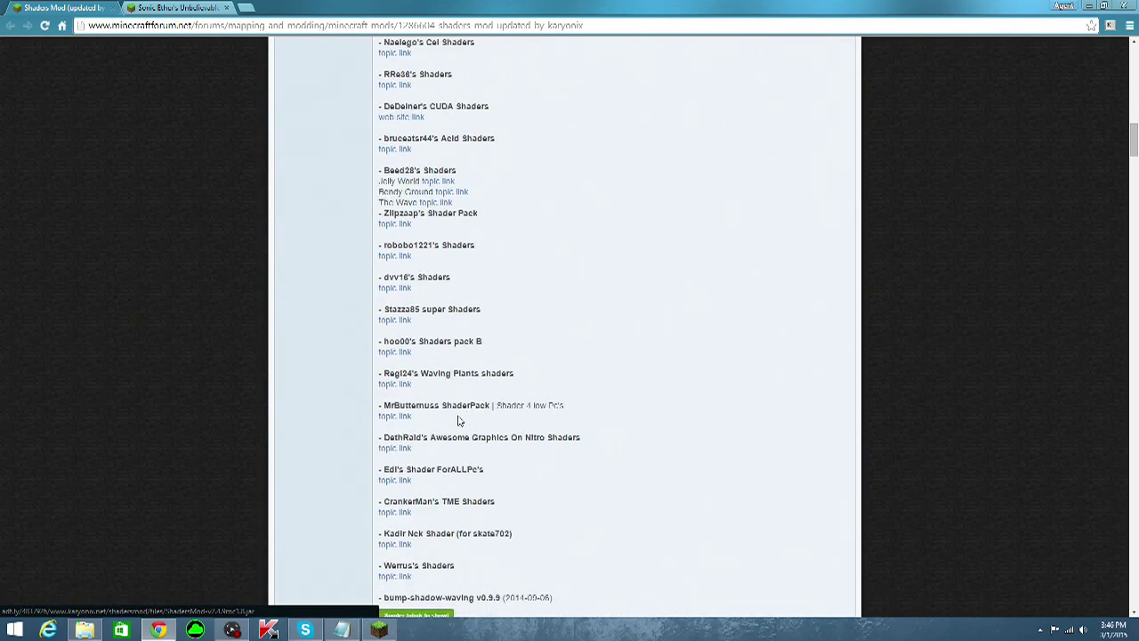
{"action": "scroll", "coordinate": [458, 420], "scroll_direction": "up", "scroll_amount": 12}
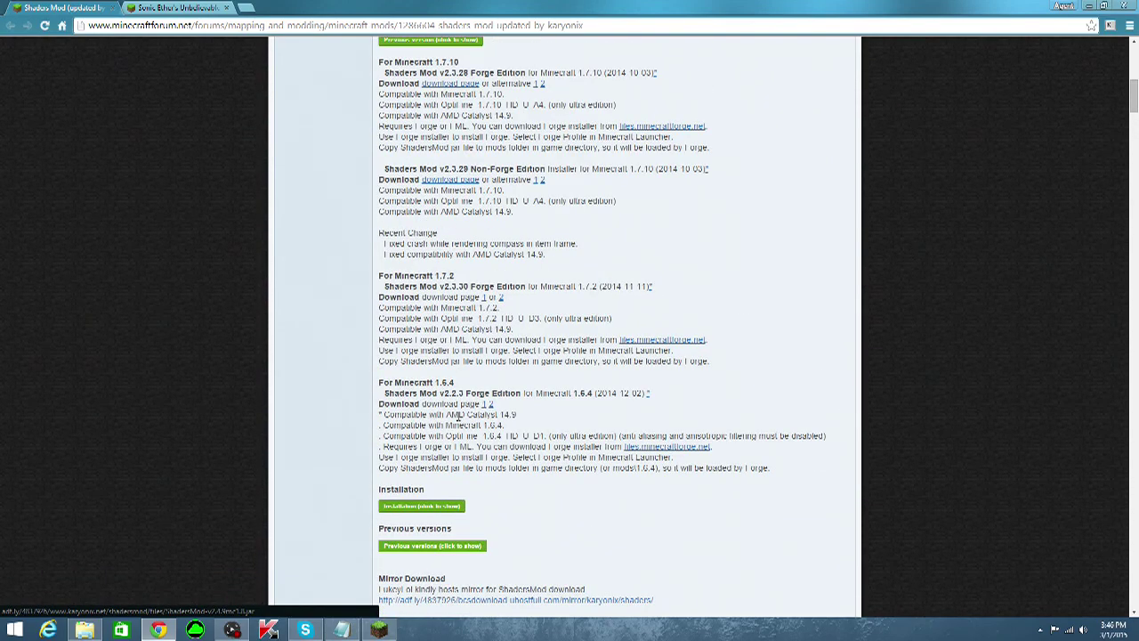
Step: Request the ShadersMod v2.4.9 installer for Minecraft 1.8 through its alternative link, skip the ad, and discard the offered file
{"action": "scroll", "coordinate": [458, 415], "scroll_direction": "up", "scroll_amount": 1}
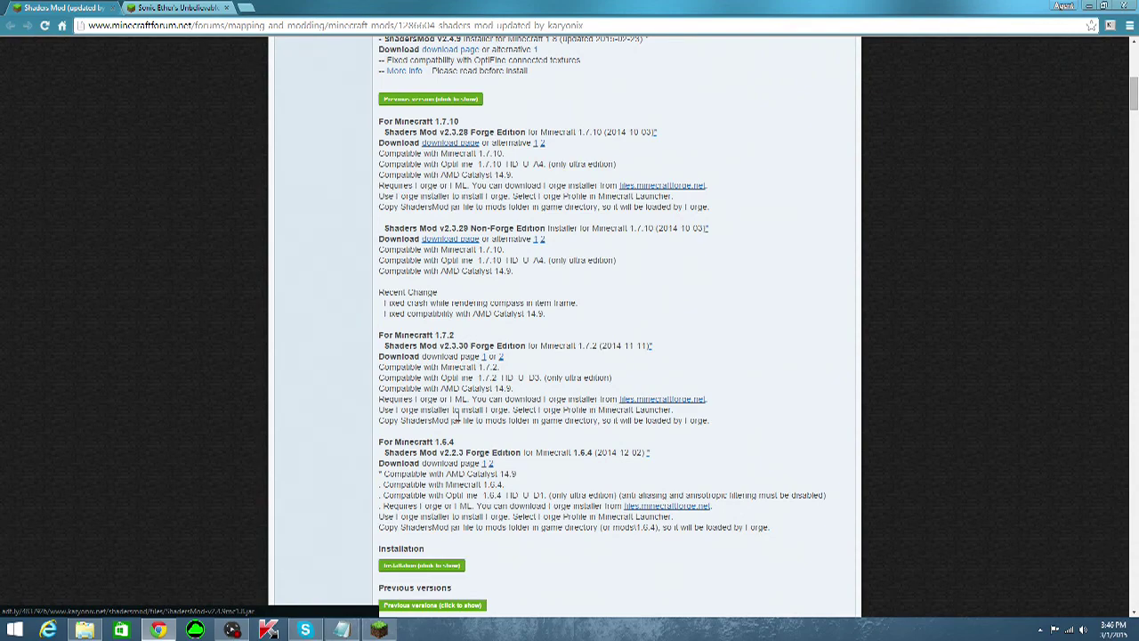
{"action": "scroll", "coordinate": [459, 414], "scroll_direction": "up", "scroll_amount": 3}
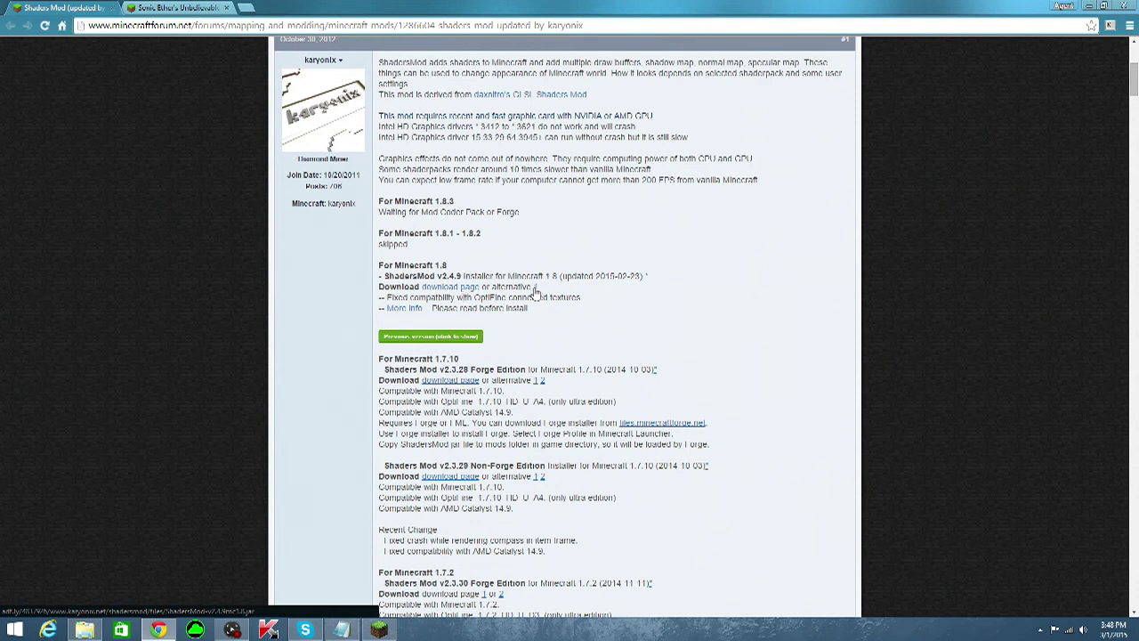
{"action": "left_click", "coordinate": [535, 289]}
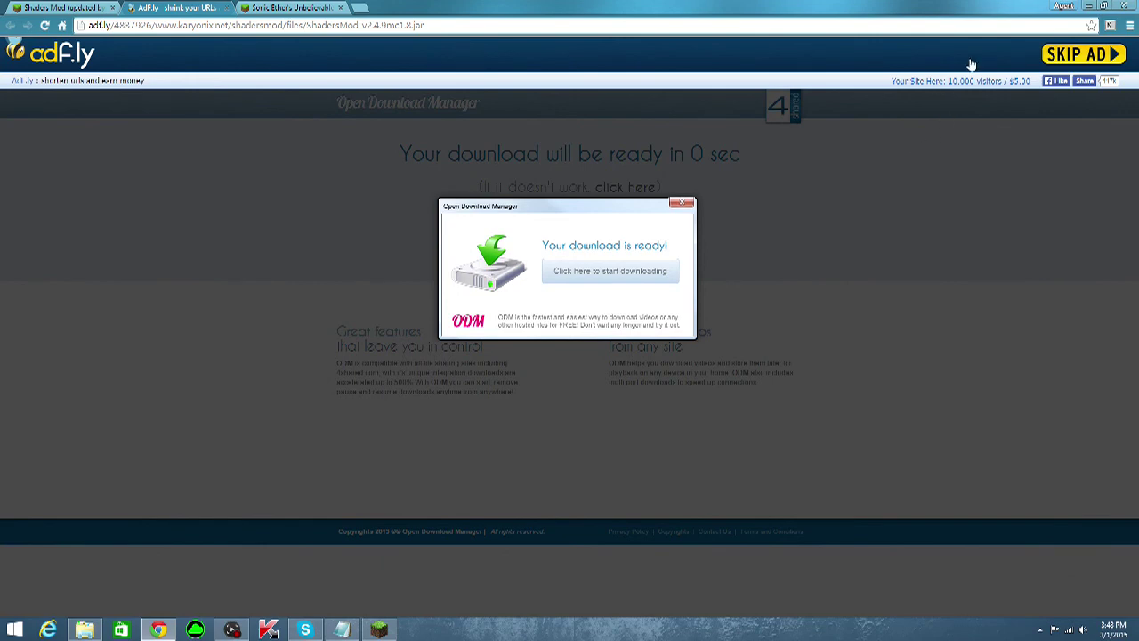
{"action": "left_click", "coordinate": [1063, 55]}
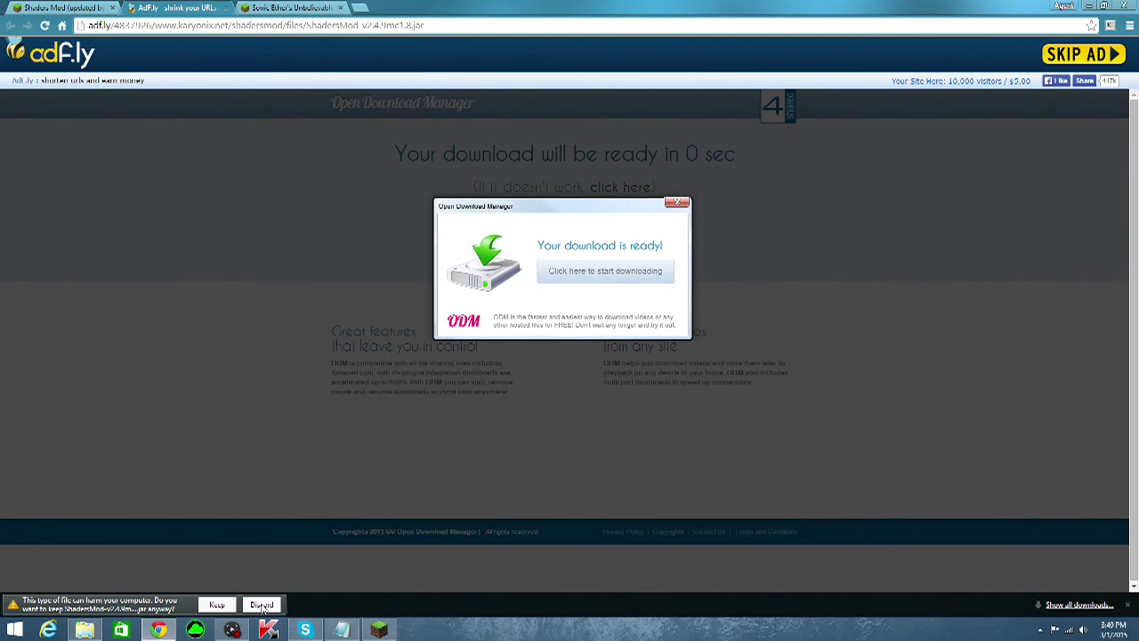
{"action": "left_click", "coordinate": [261, 605]}
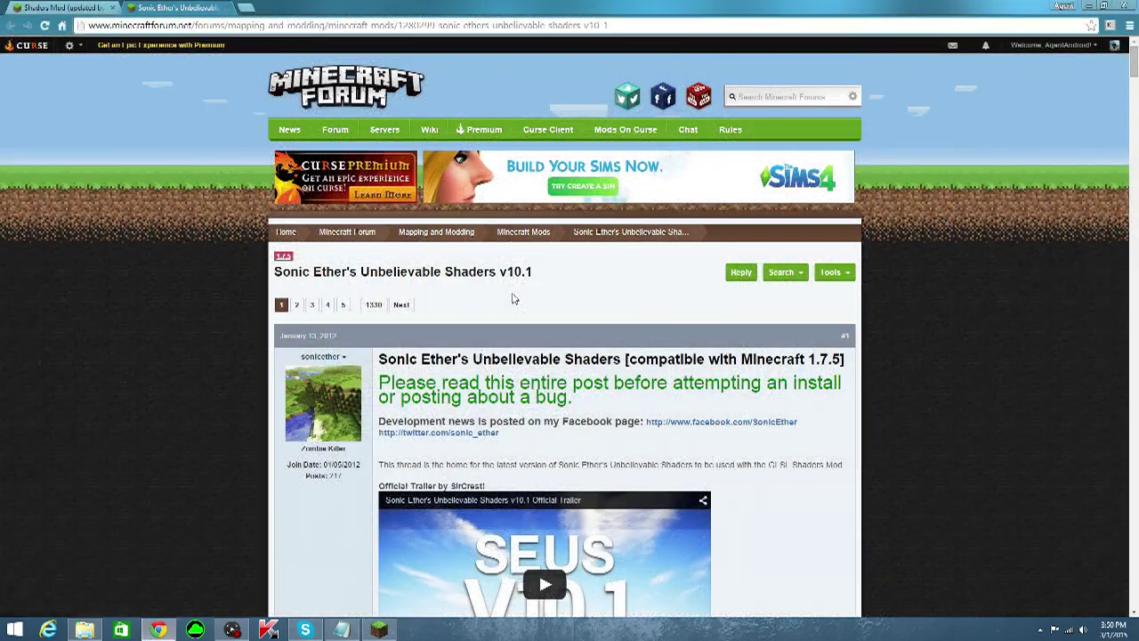
Step: Find the SEUS v10.1 Ultra download in the Sonic Ether's Unbelievable Shaders post, skip the ad, and accept the EULA on its download page
{"action": "scroll", "coordinate": [513, 299], "scroll_direction": "down", "scroll_amount": 15}
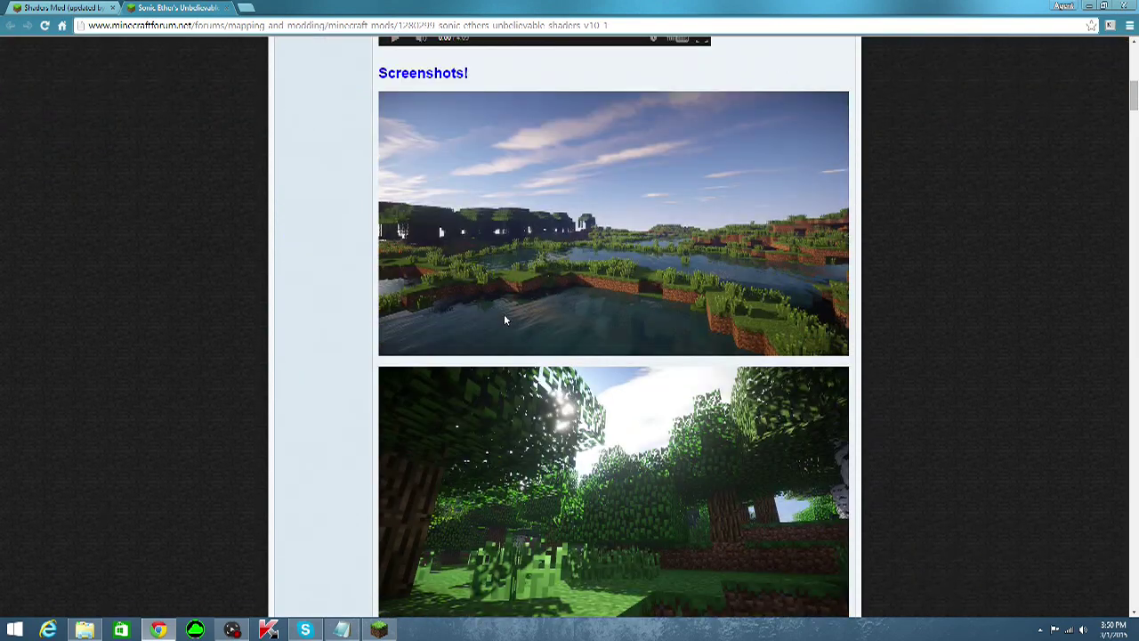
{"action": "scroll", "coordinate": [497, 327], "scroll_direction": "down", "scroll_amount": 7}
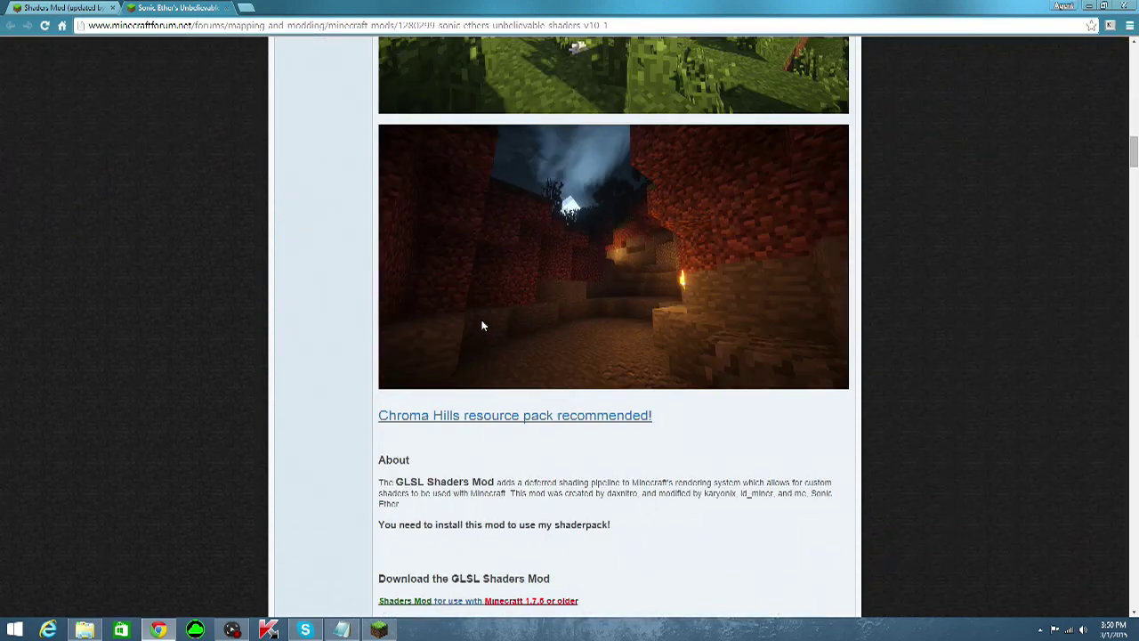
{"action": "scroll", "coordinate": [473, 336], "scroll_direction": "down", "scroll_amount": 3}
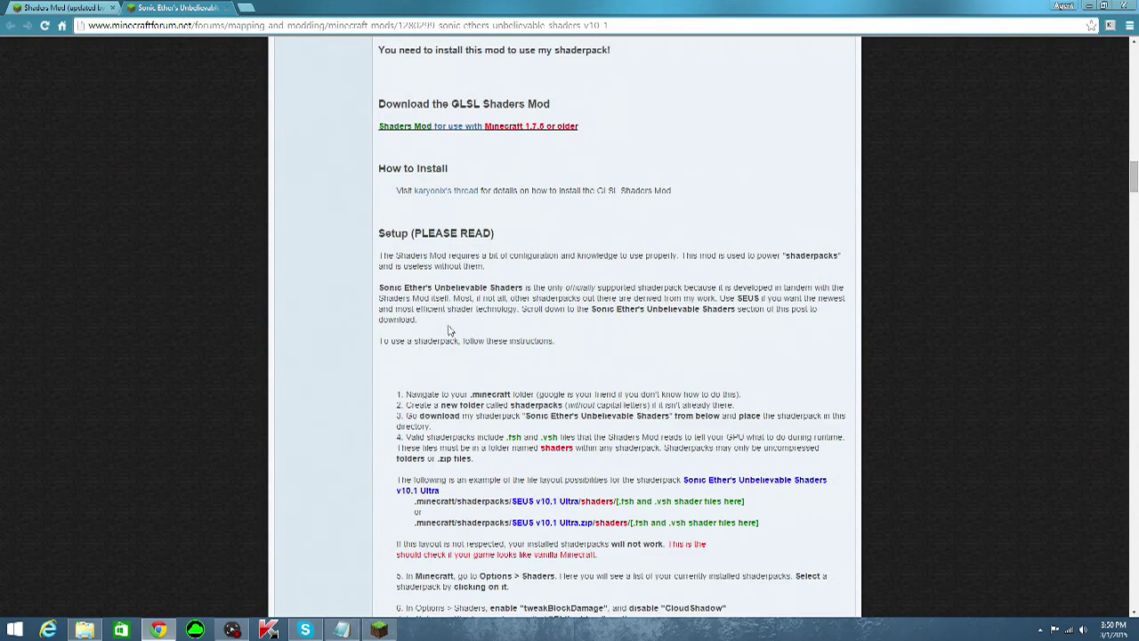
{"action": "scroll", "coordinate": [425, 326], "scroll_direction": "down", "scroll_amount": 1}
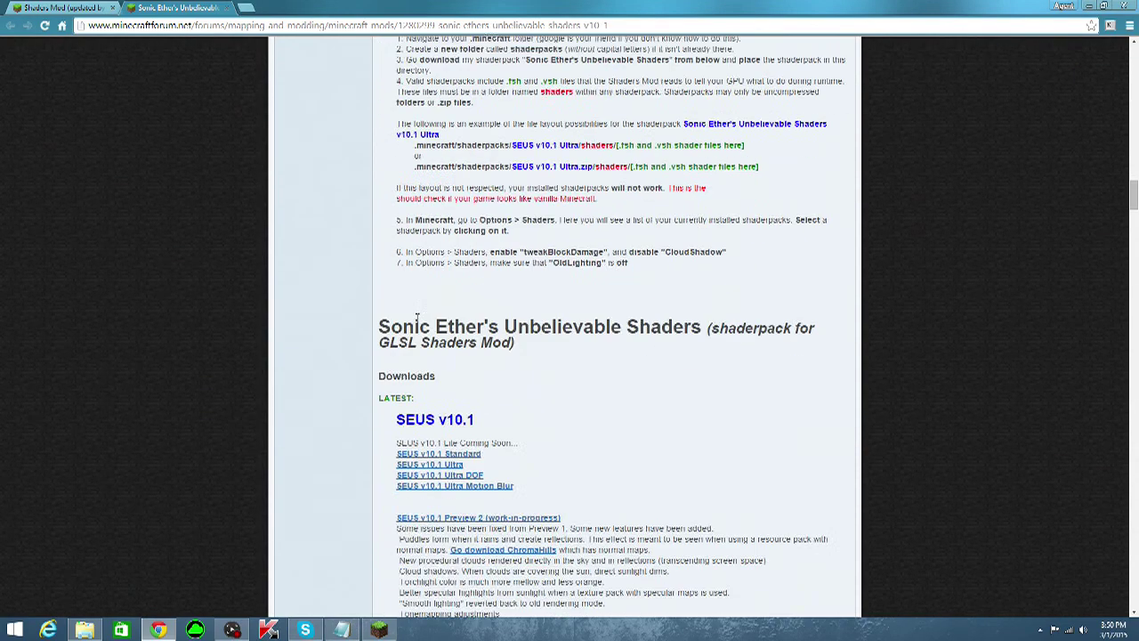
{"action": "scroll", "coordinate": [417, 318], "scroll_direction": "down", "scroll_amount": 1}
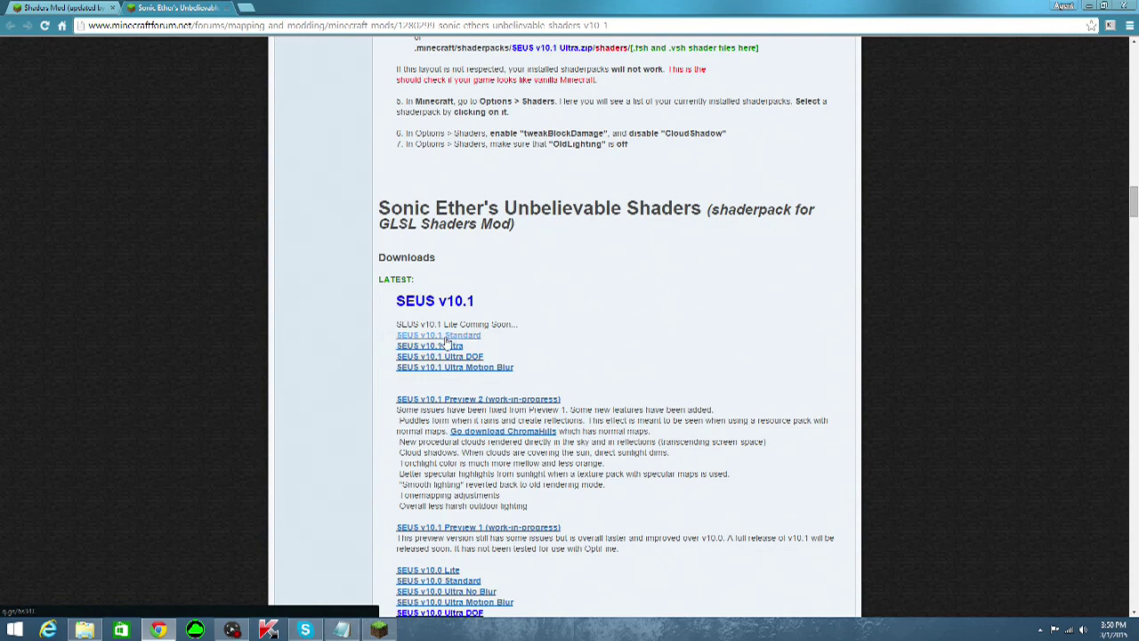
{"action": "left_click", "coordinate": [436, 347]}
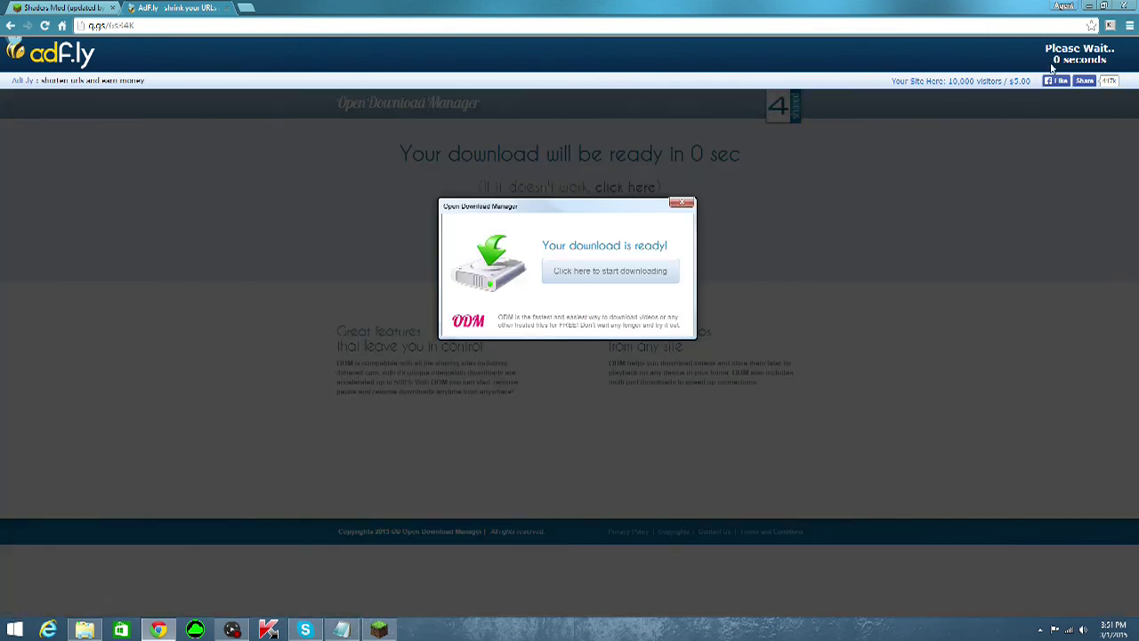
{"action": "left_click", "coordinate": [1067, 64]}
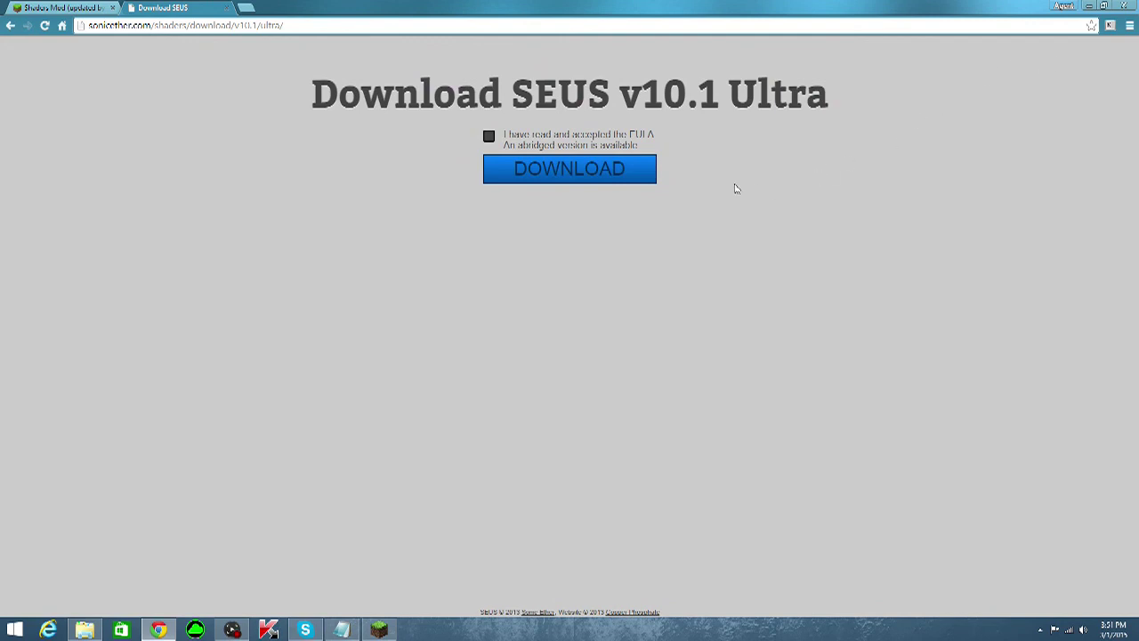
{"action": "left_click", "coordinate": [490, 137]}
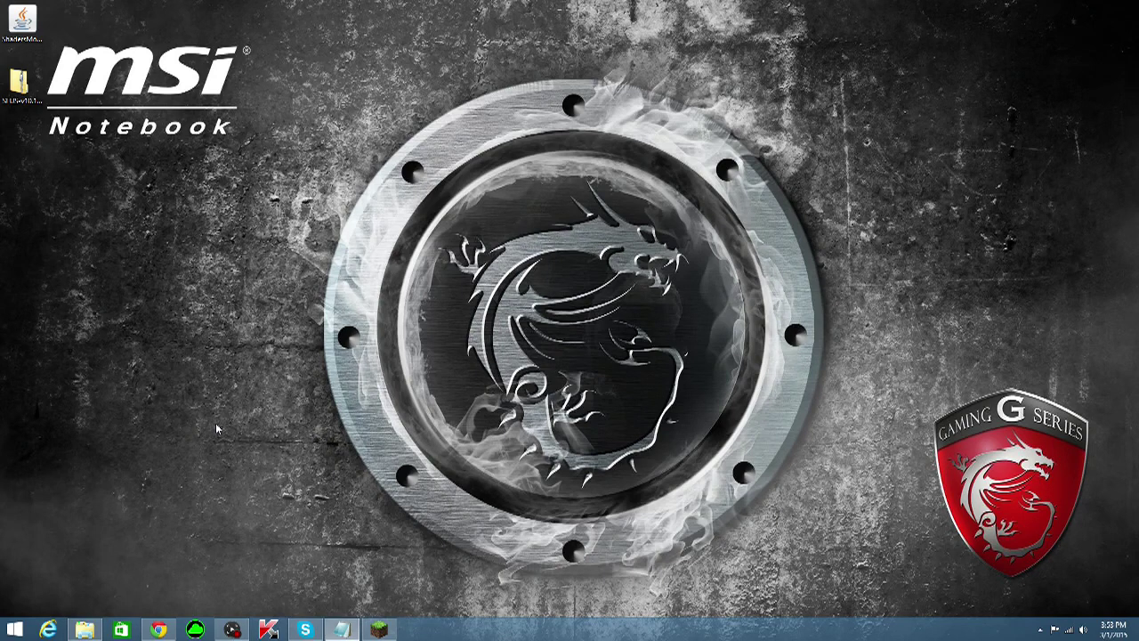
Step: Switch to File Explorer, copy the world folder from the .minecraft saves folder to the desktop, and place the copy near the upper centre
{"action": "left_click", "coordinate": [85, 629]}
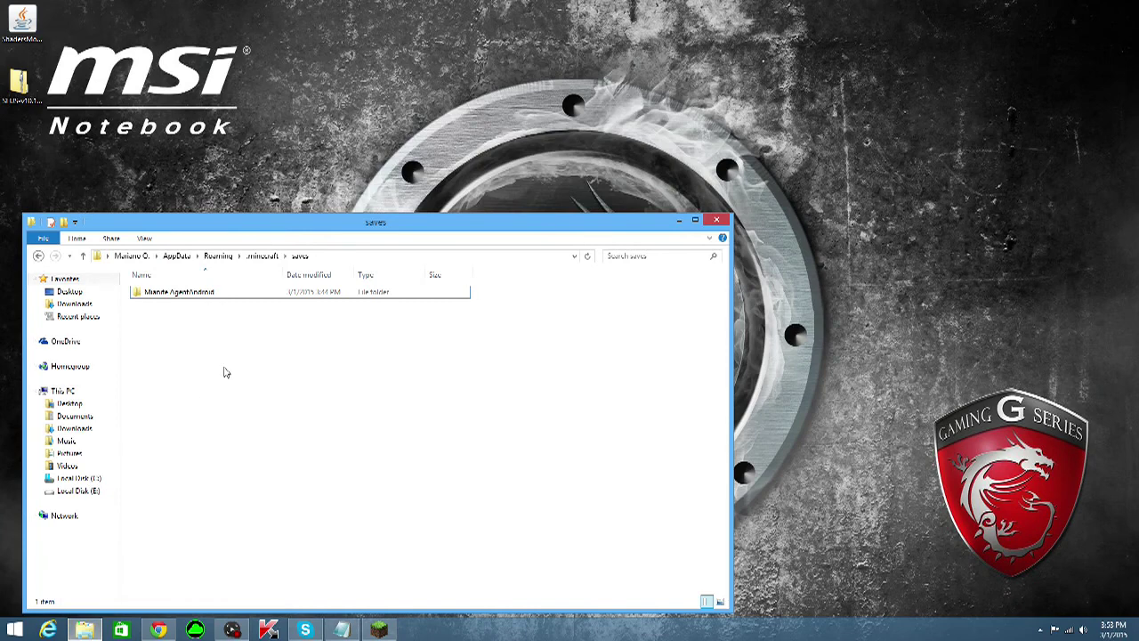
{"action": "left_click", "coordinate": [226, 298]}
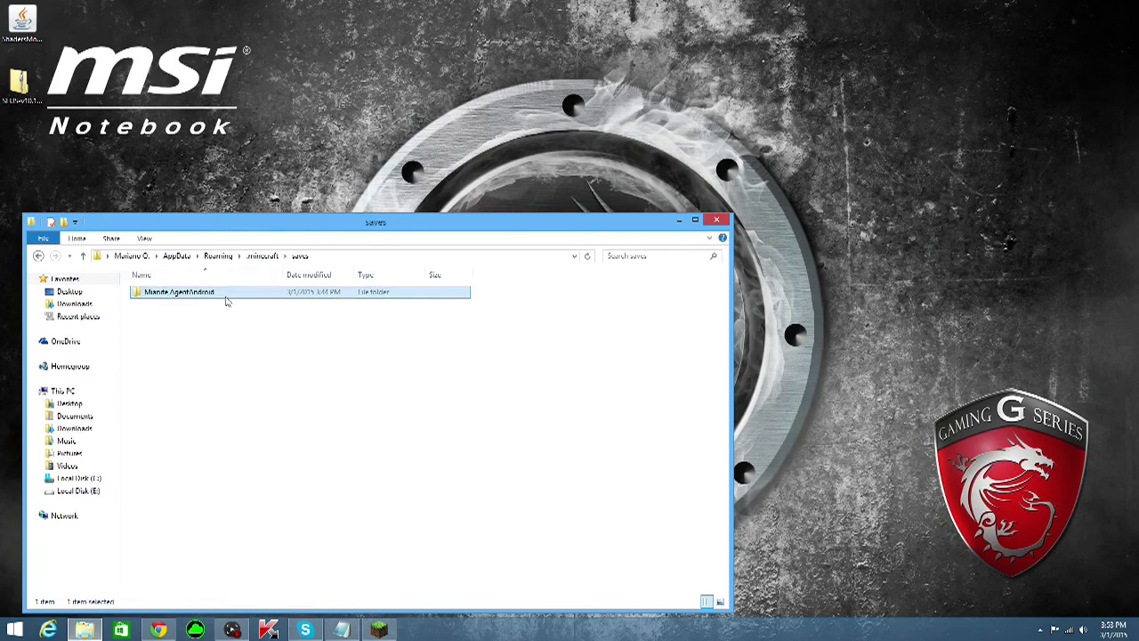
{"action": "right_click", "coordinate": [224, 291]}
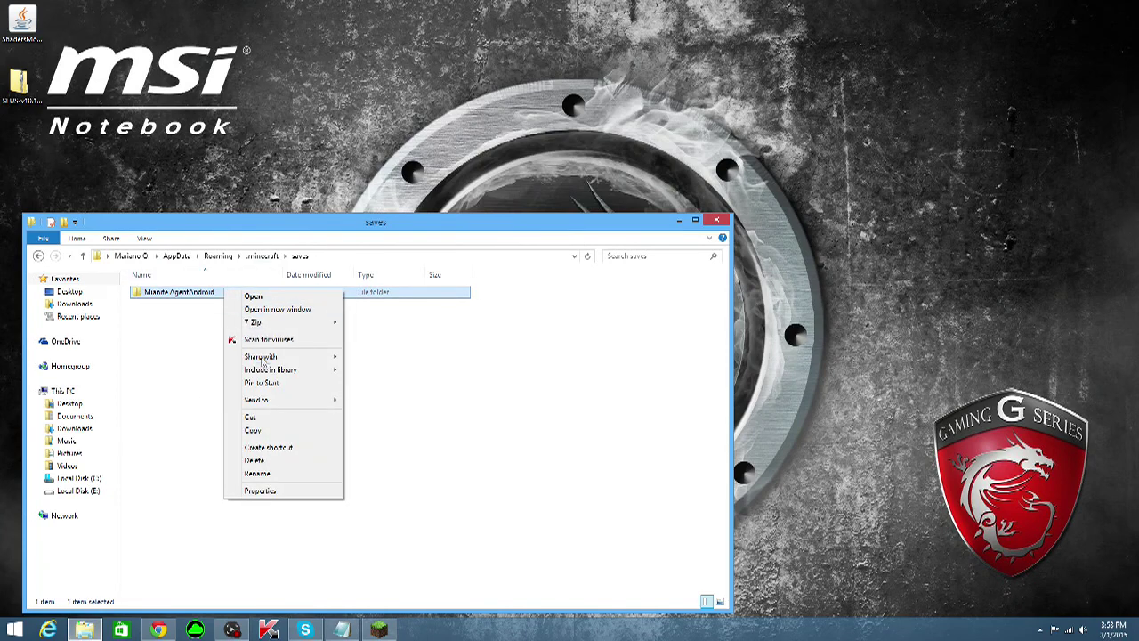
{"action": "left_click", "coordinate": [257, 433]}
{"action": "left_click", "coordinate": [510, 167]}
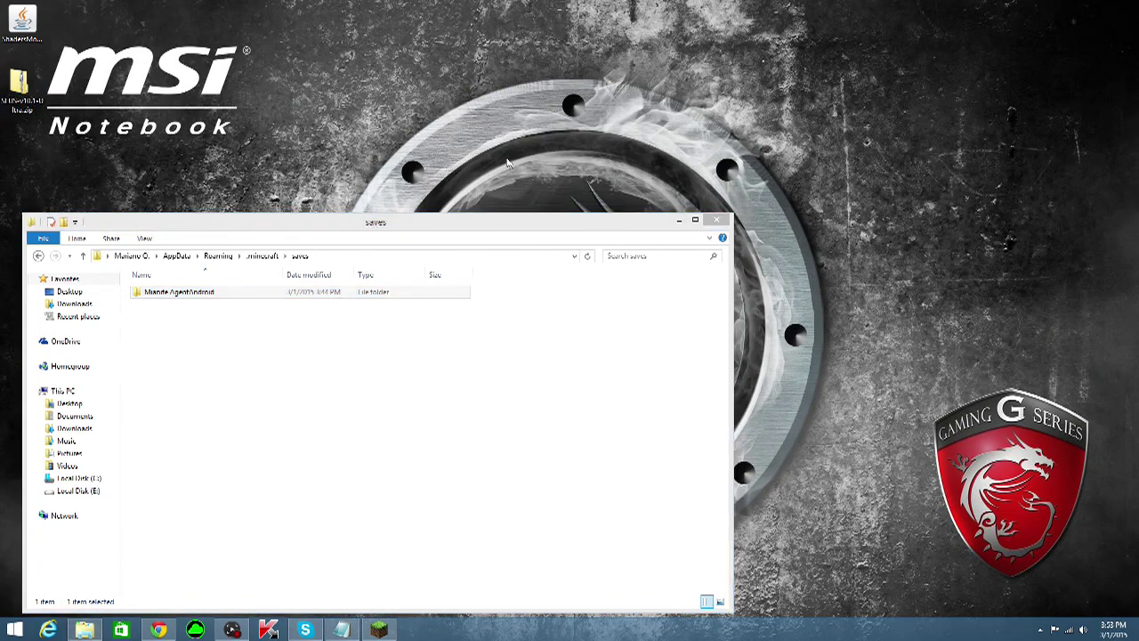
{"action": "right_click", "coordinate": [458, 76]}
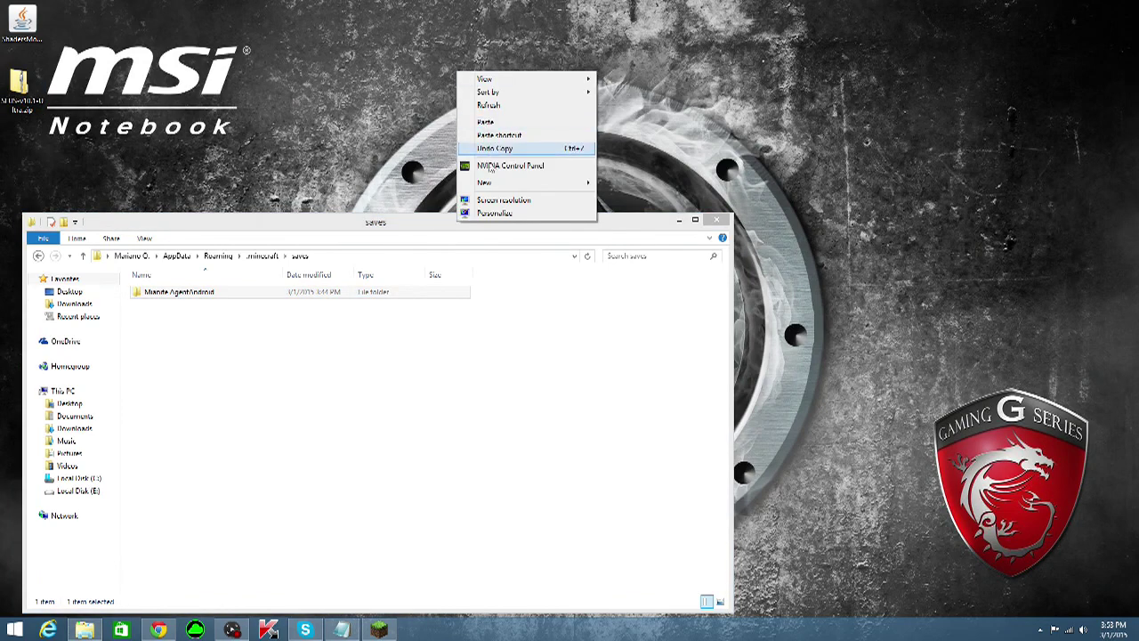
{"action": "left_click", "coordinate": [495, 127]}
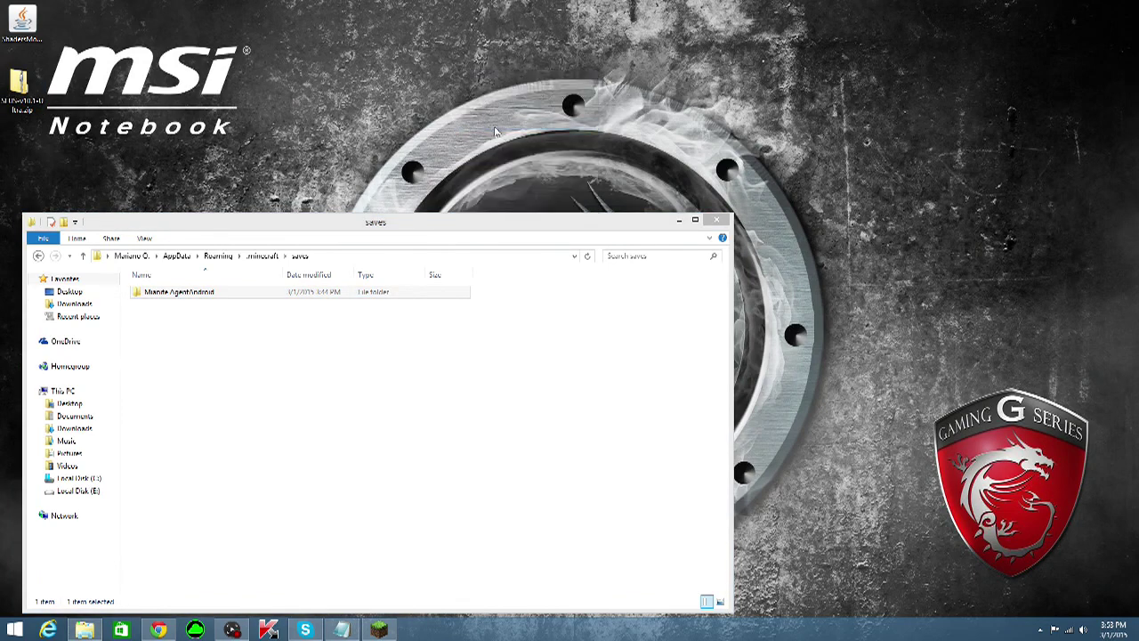
{"action": "left_click_drag", "start_coordinate": [482, 35], "coordinate": [566, 89]}
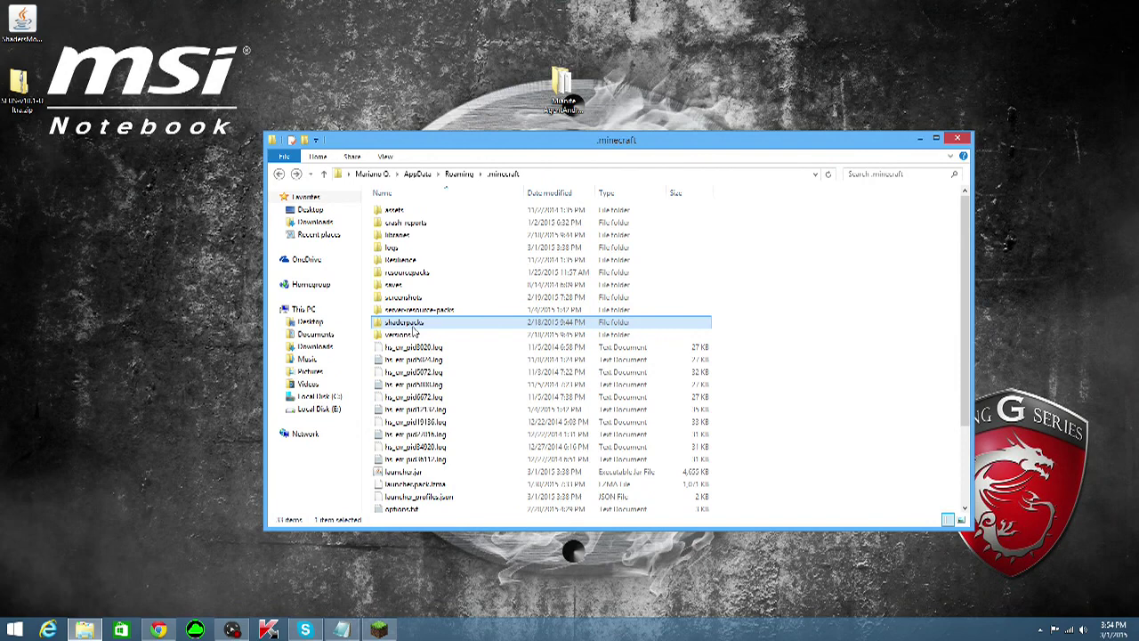
Step: Create a new folder inside the .minecraft folder and delete it again
{"action": "right_click", "coordinate": [864, 329]}
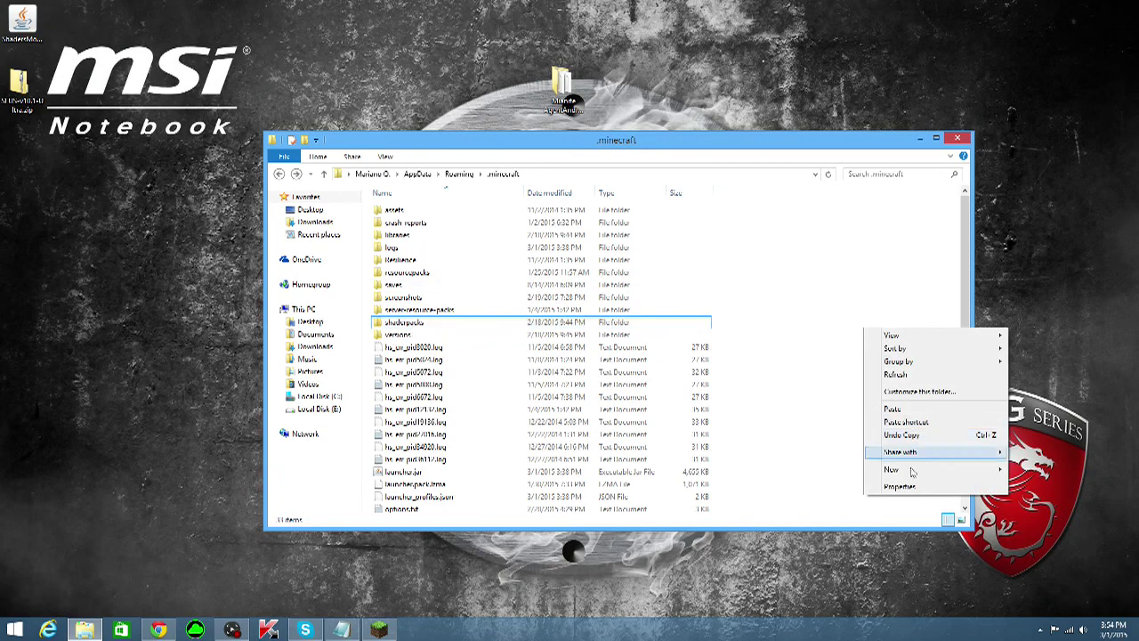
{"action": "mouse_move", "coordinate": [990, 476]}
{"action": "left_click", "coordinate": [1034, 469]}
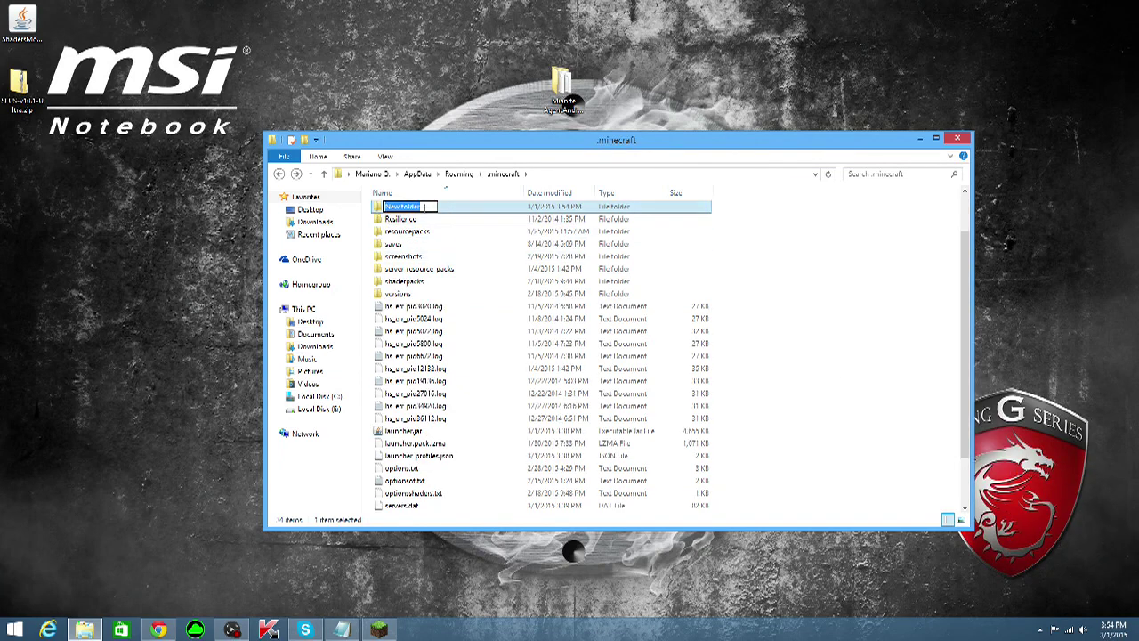
{"action": "left_click", "coordinate": [472, 208]}
{"action": "key", "text": "Delete"}
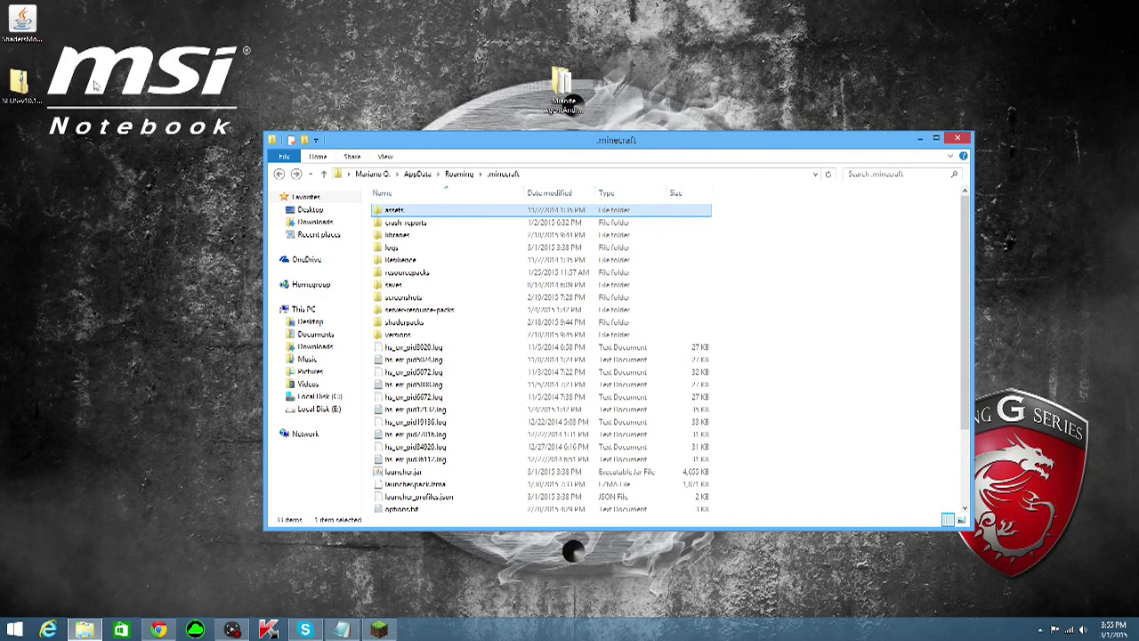
Step: Select the SEUS v10.1 Ultra zip on the desktop and open the shaderpacks folder inside .minecraft
{"action": "mouse_move", "coordinate": [18, 82]}
{"action": "left_mouse_down"}
{"action": "mouse_move", "coordinate": [272, 194]}
{"action": "mouse_move", "coordinate": [432, 333]}
{"action": "mouse_move", "coordinate": [444, 325]}
{"action": "mouse_move", "coordinate": [305, 260]}
{"action": "mouse_move", "coordinate": [29, 98]}
{"action": "left_mouse_up"}
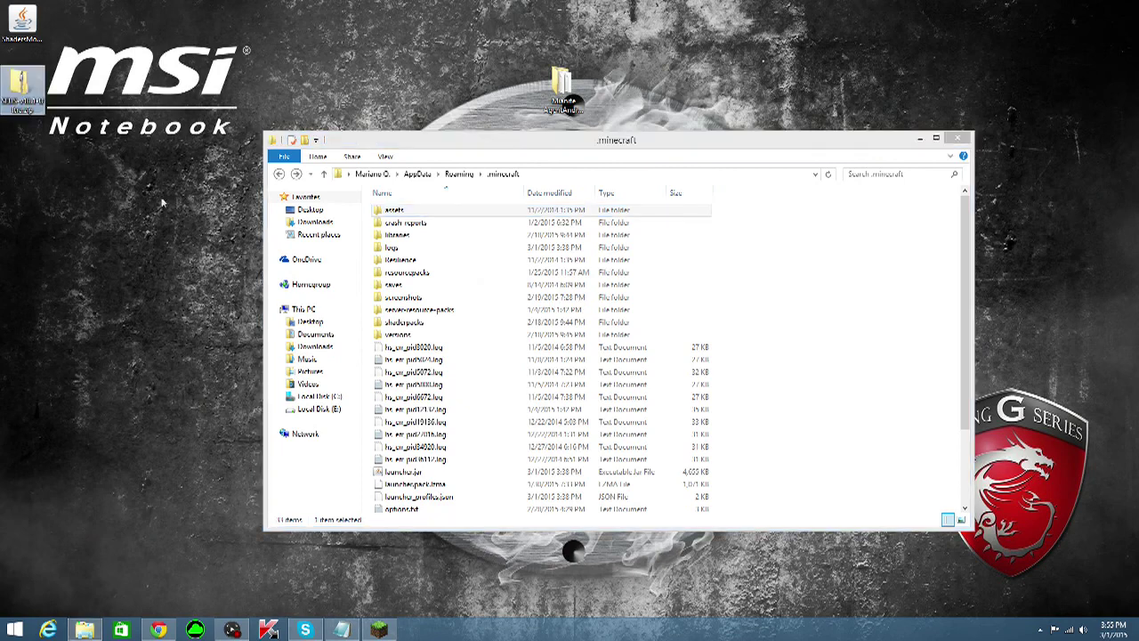
{"action": "double_click", "coordinate": [411, 321]}
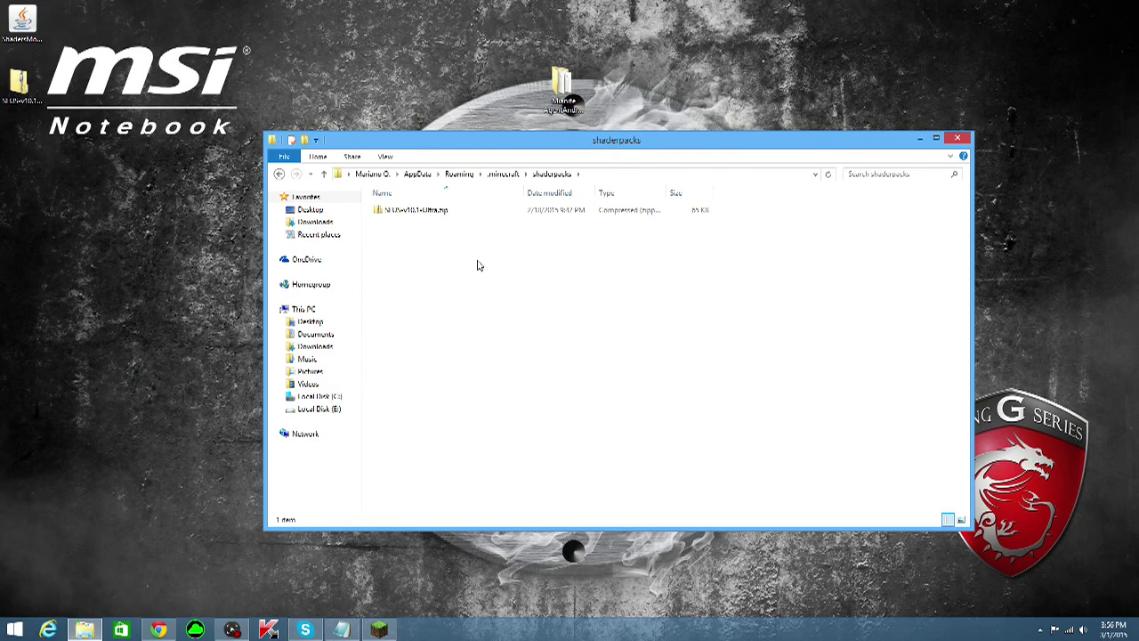
Step: Launch the ShadersMod installer from the desktop and view its ASM license, closing the license window when done
{"action": "left_click", "coordinate": [27, 22]}
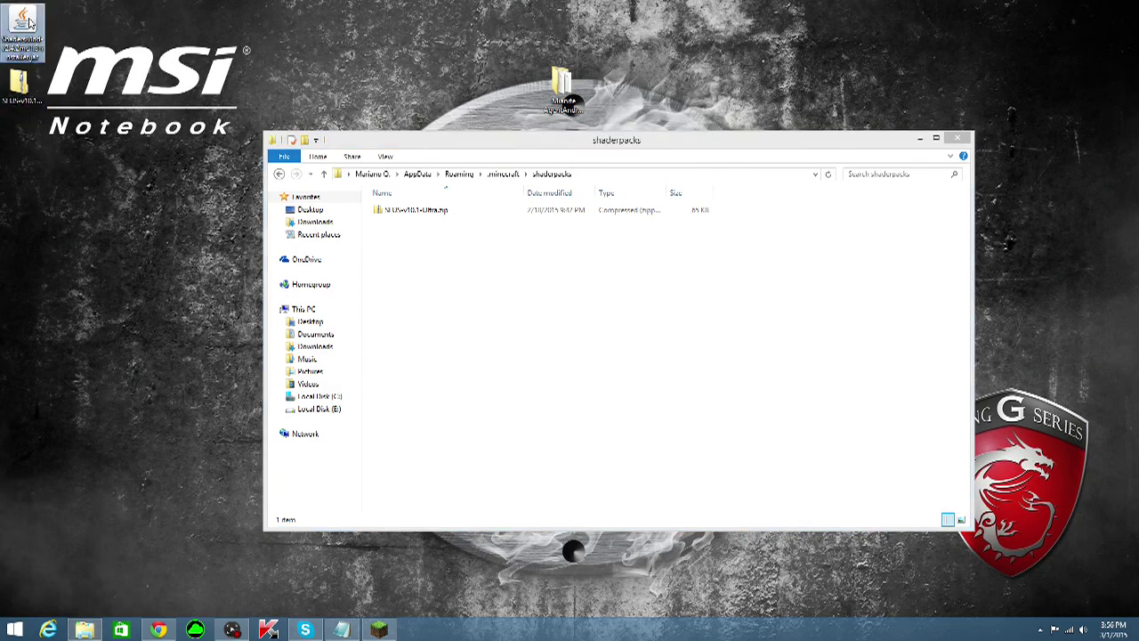
{"action": "left_click", "coordinate": [544, 328]}
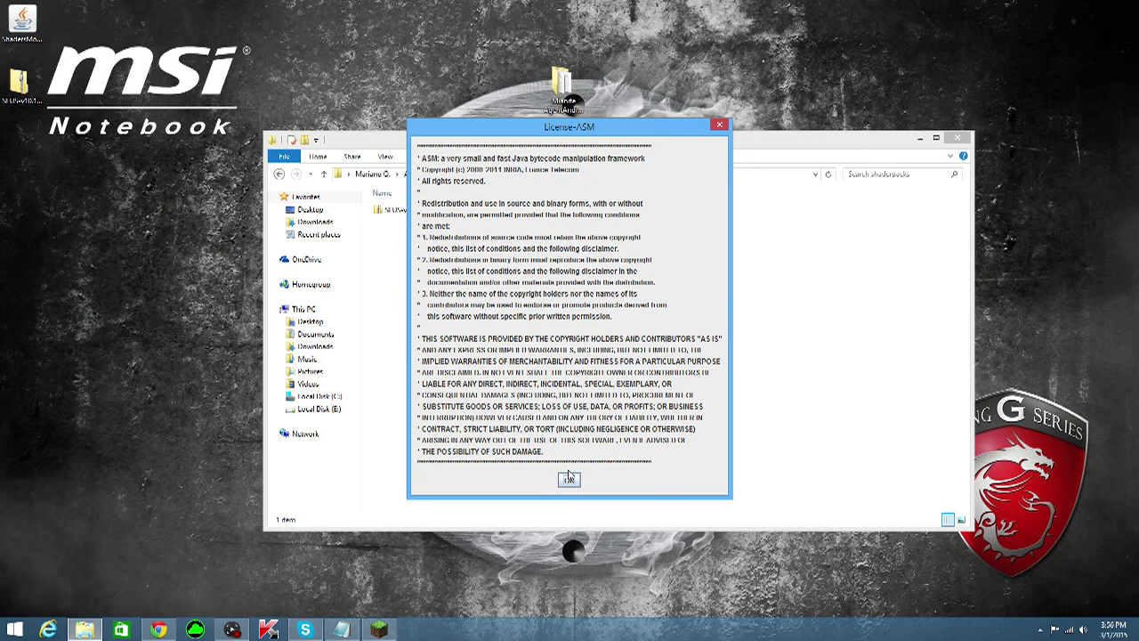
{"action": "left_click", "coordinate": [718, 125]}
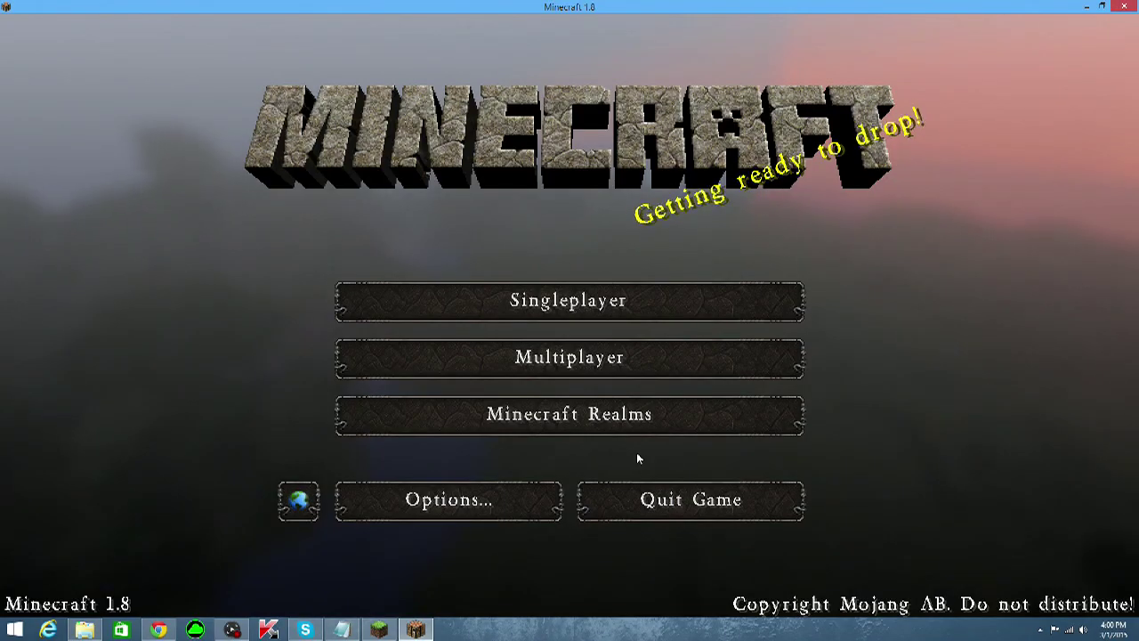
Step: Switch to Minecraft 1.8, check the shader settings for the SEUS-v10.1-Ultra.zip shaderpack, and return to the title screen
{"action": "left_click", "coordinate": [495, 513]}
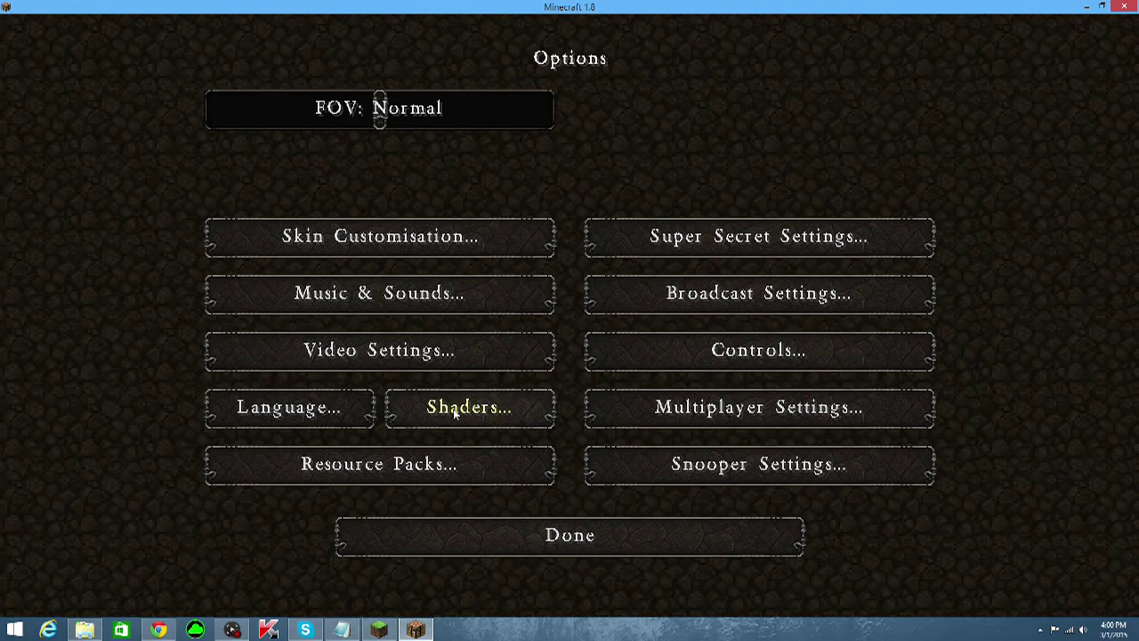
{"action": "left_click", "coordinate": [473, 422]}
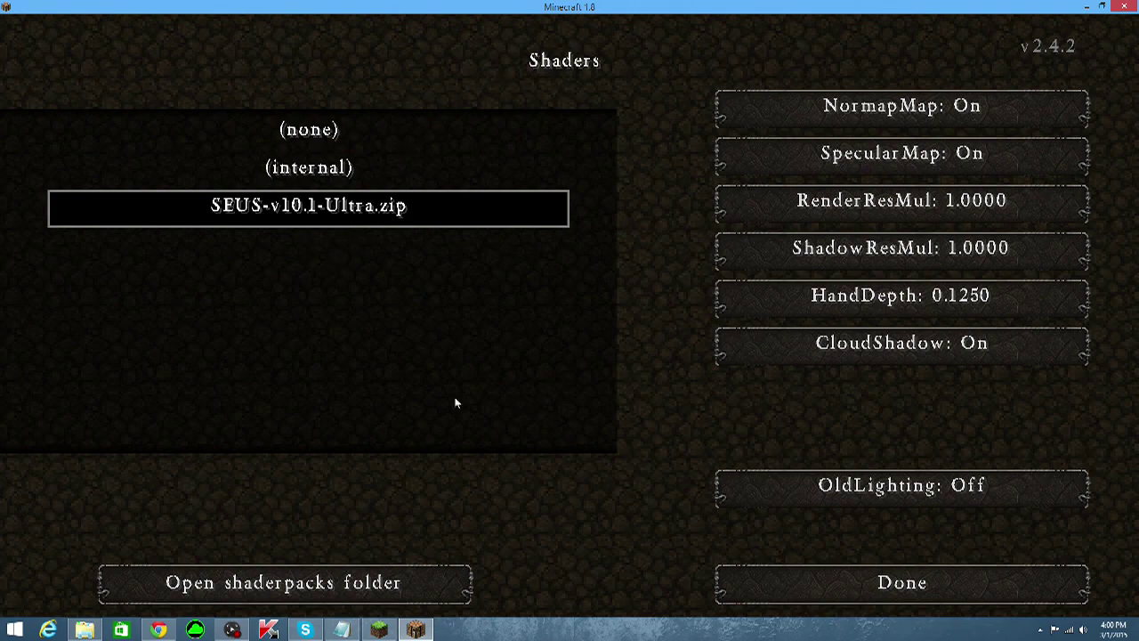
{"action": "left_click", "coordinate": [793, 573]}
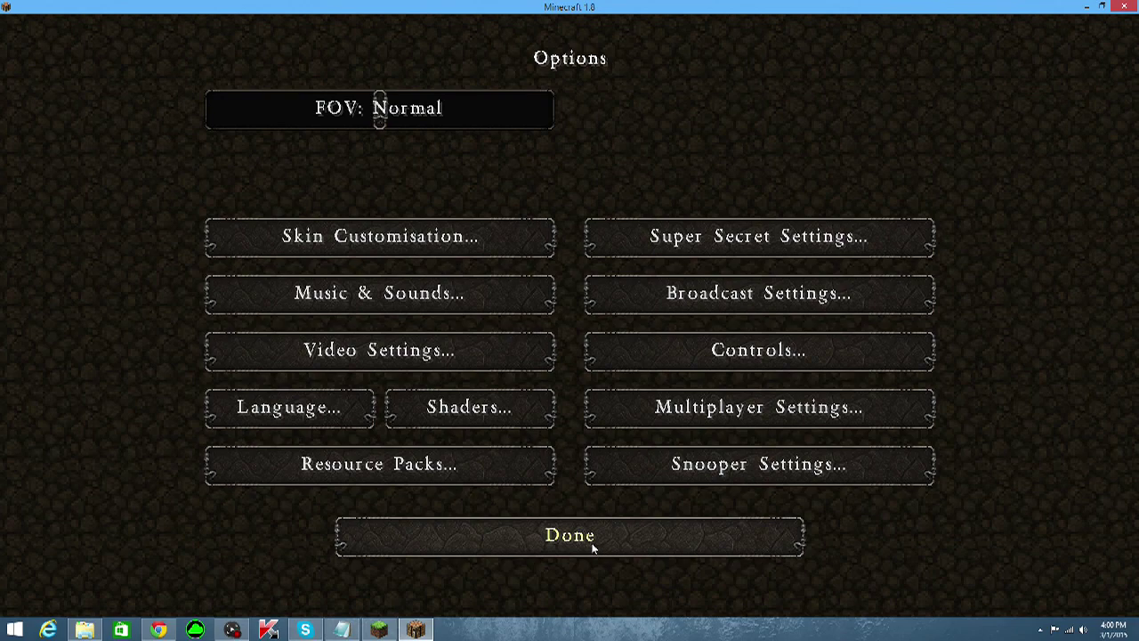
{"action": "left_click", "coordinate": [591, 548]}
Step: Load the saved singleplayer TRON world in Creative Mode
{"action": "left_click", "coordinate": [562, 301]}
{"action": "left_click", "coordinate": [440, 137]}
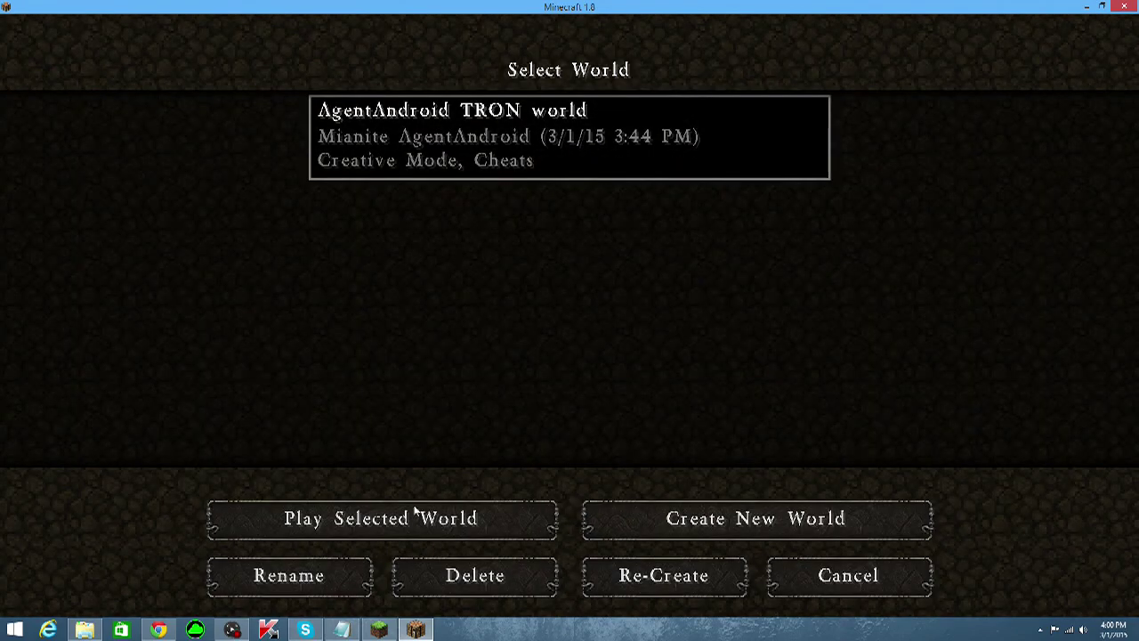
{"action": "left_click", "coordinate": [415, 512]}
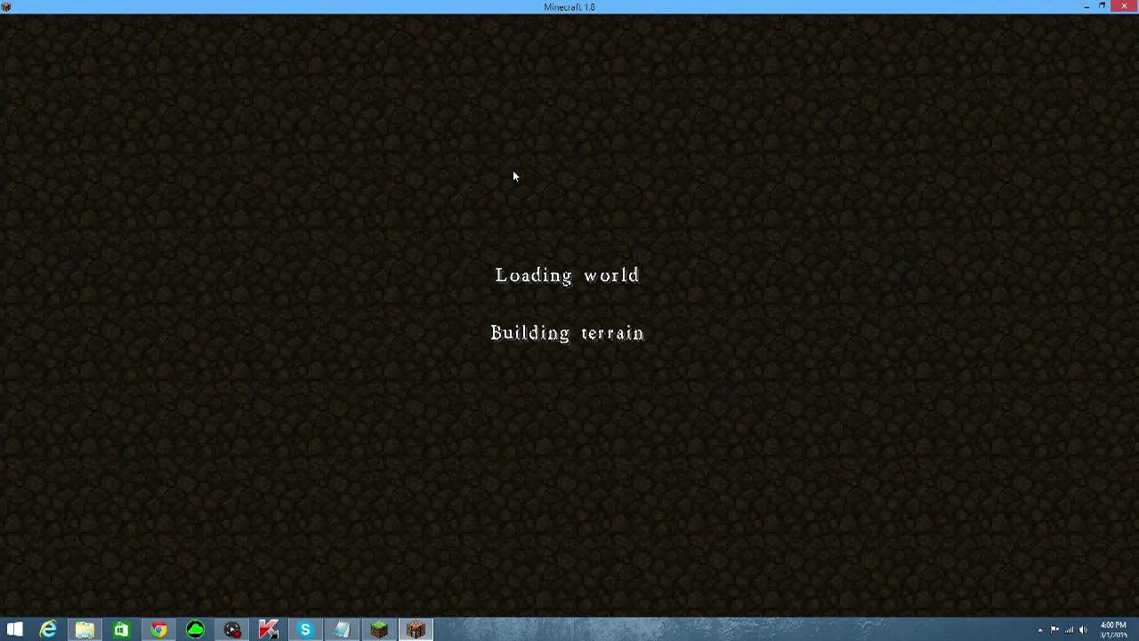